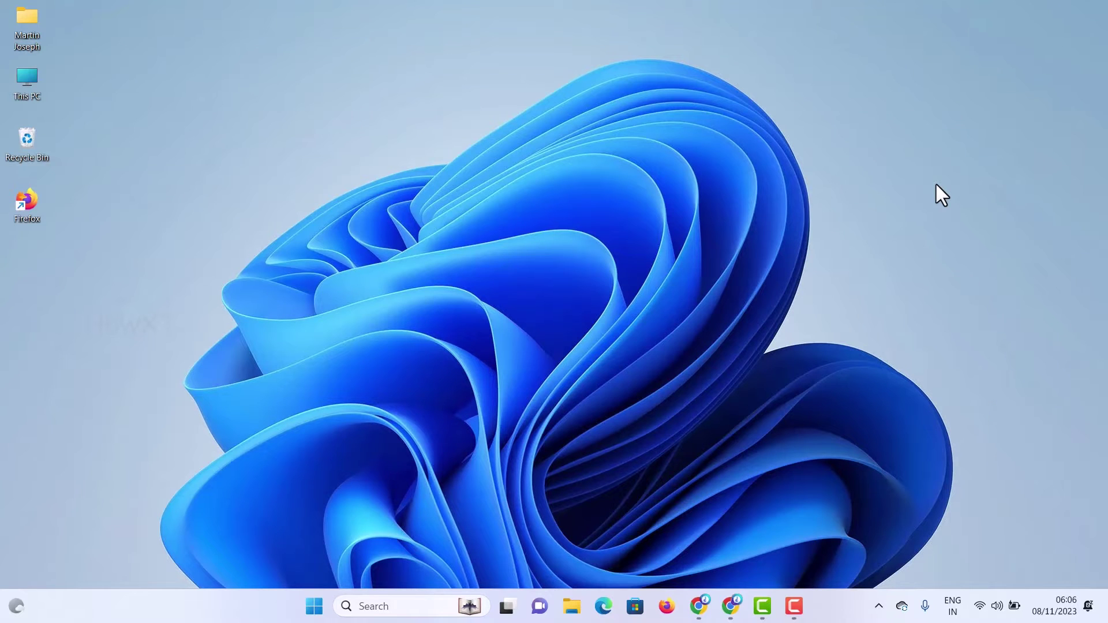
Step: Launch Chrome and go to meet.google.com by typing 'meet' in the address bar
{"action": "left_click", "coordinate": [730, 619]}
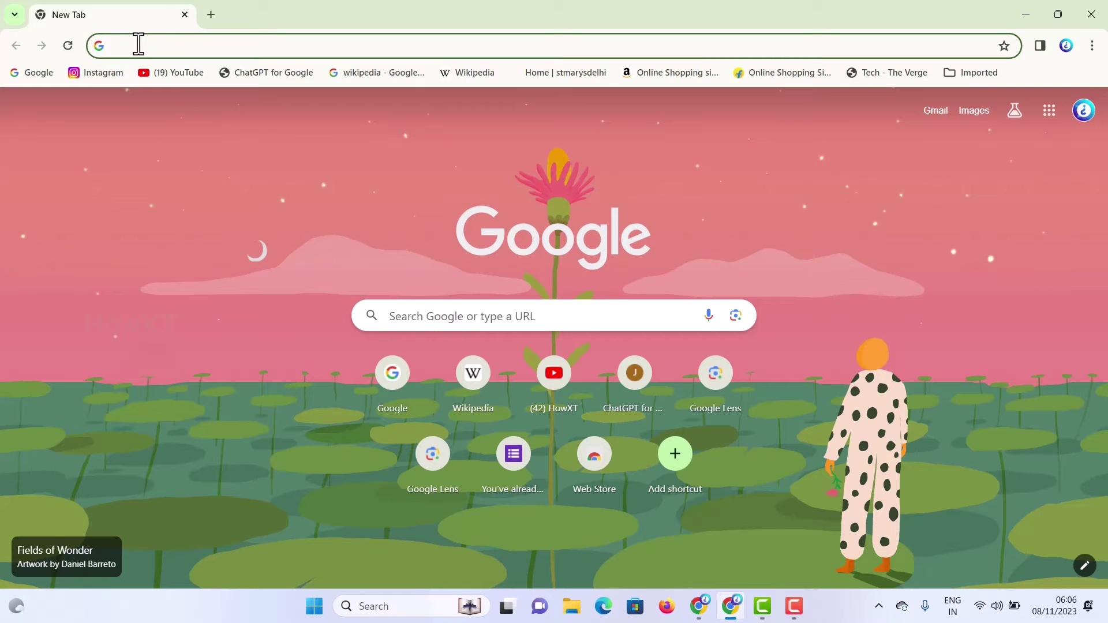
{"action": "type", "text": "meet.google.com"}
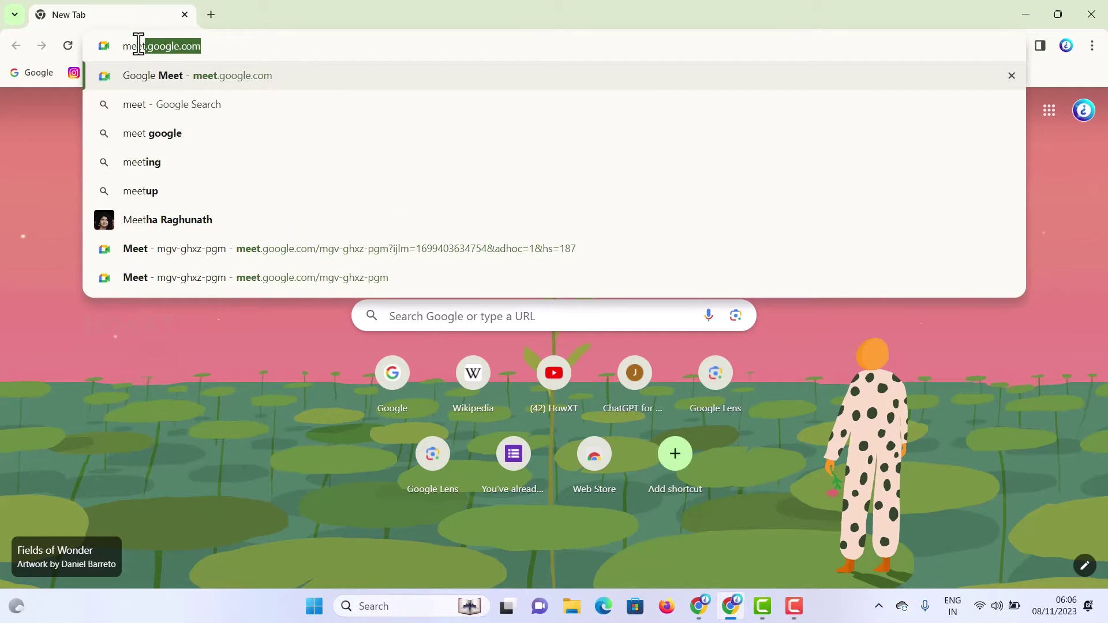
{"action": "key", "text": "Return"}
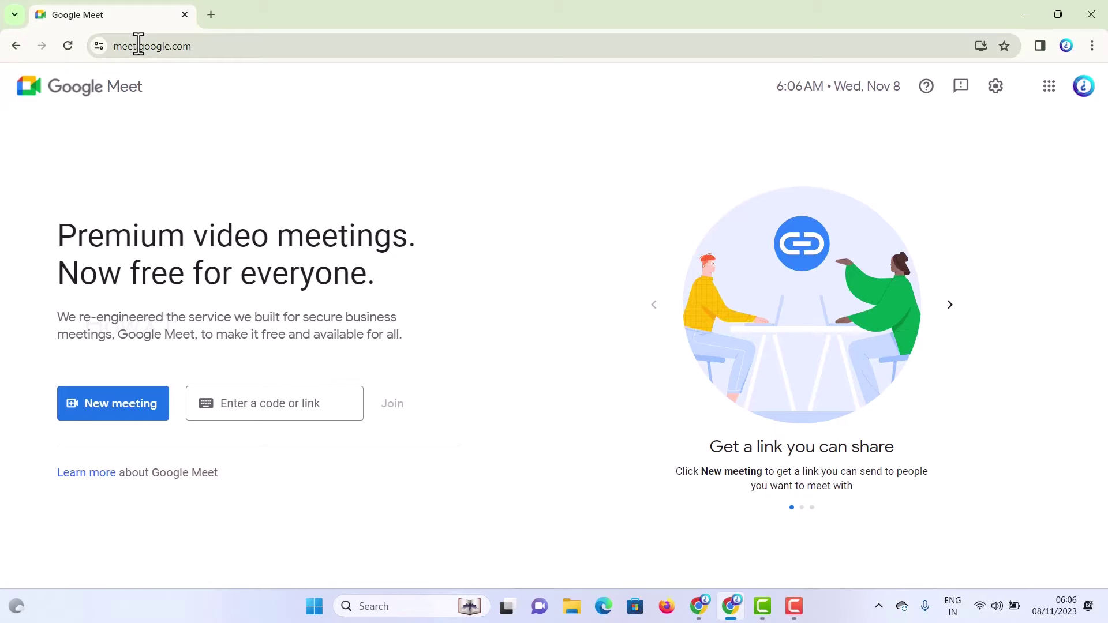
Step: Schedule a new meeting in Google Calendar, then return to the Meet tab
{"action": "left_click", "coordinate": [149, 424]}
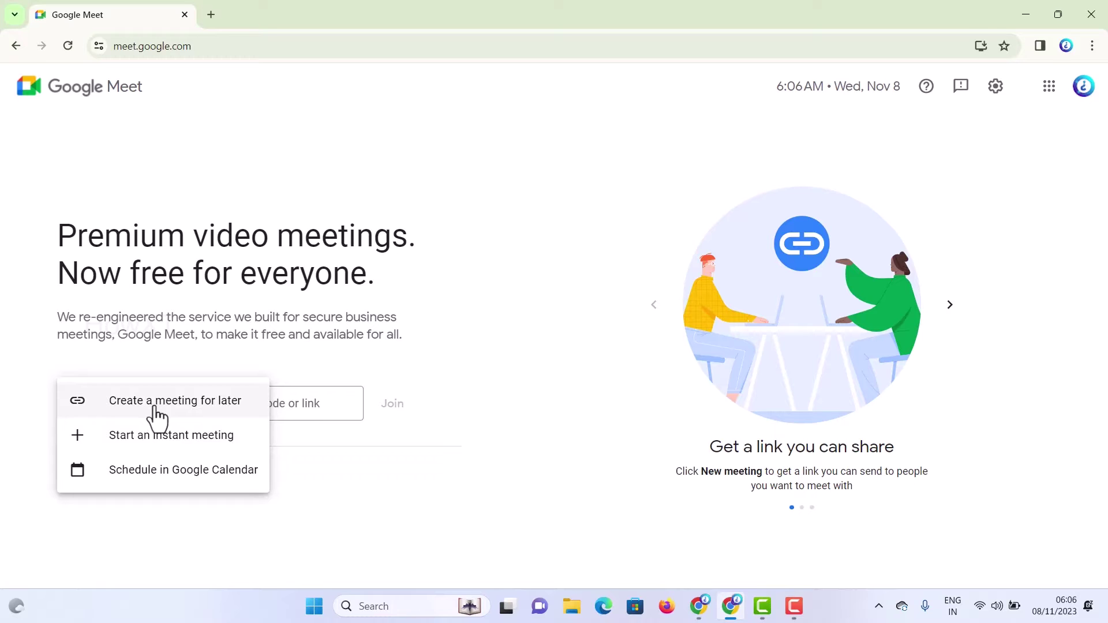
{"action": "left_click", "coordinate": [169, 479]}
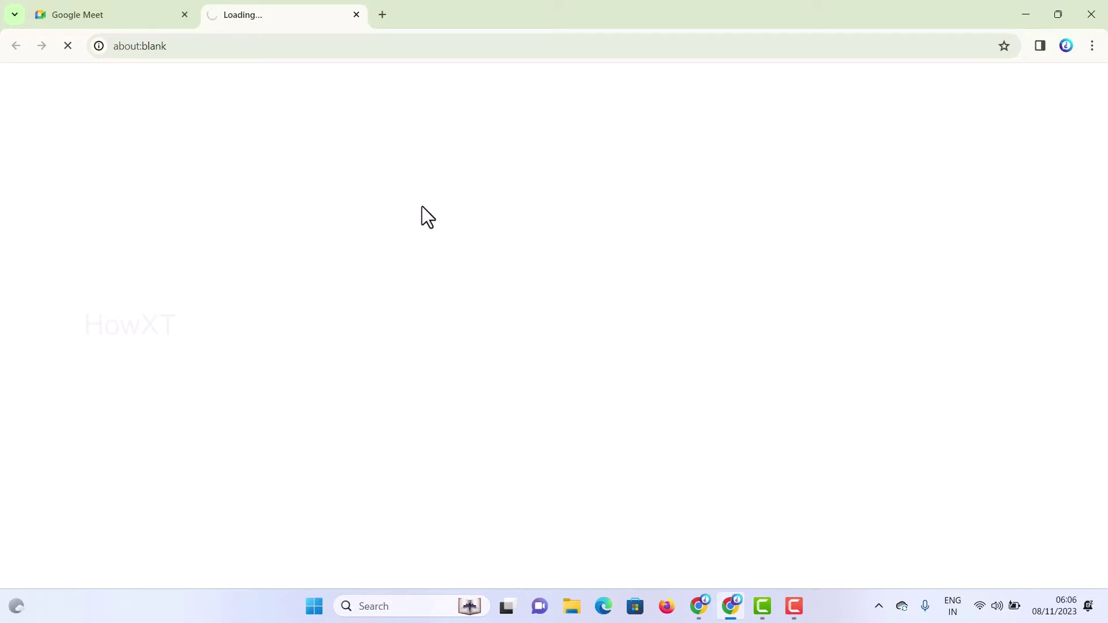
{"action": "left_click", "coordinate": [94, 8]}
Step: Create a meeting link for later and dismiss the link notice
{"action": "left_click", "coordinate": [110, 411]}
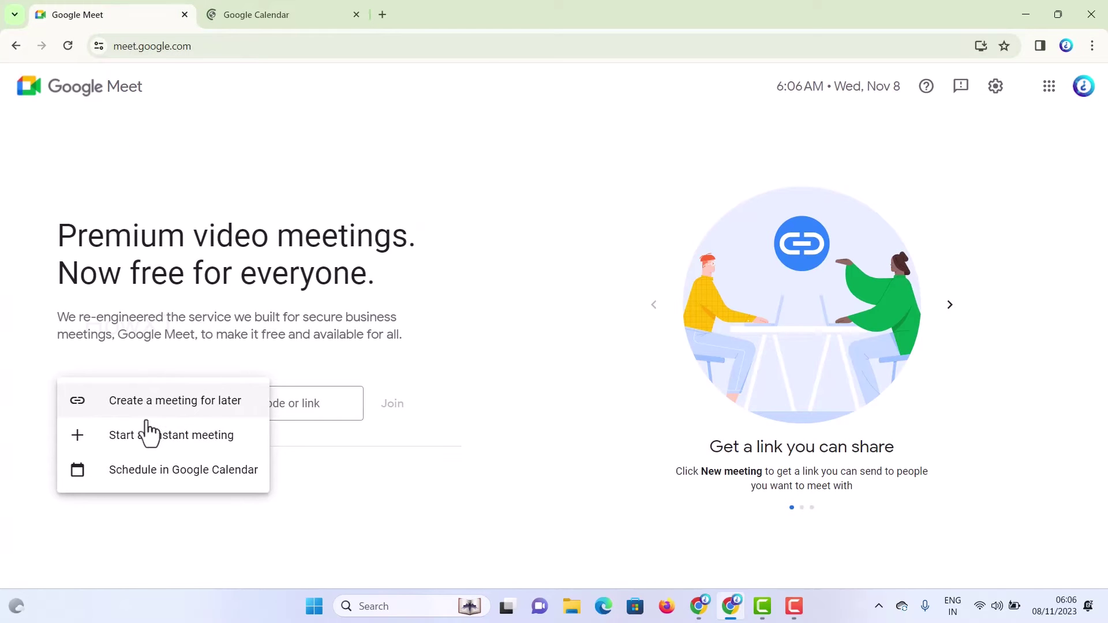
{"action": "left_click", "coordinate": [186, 404]}
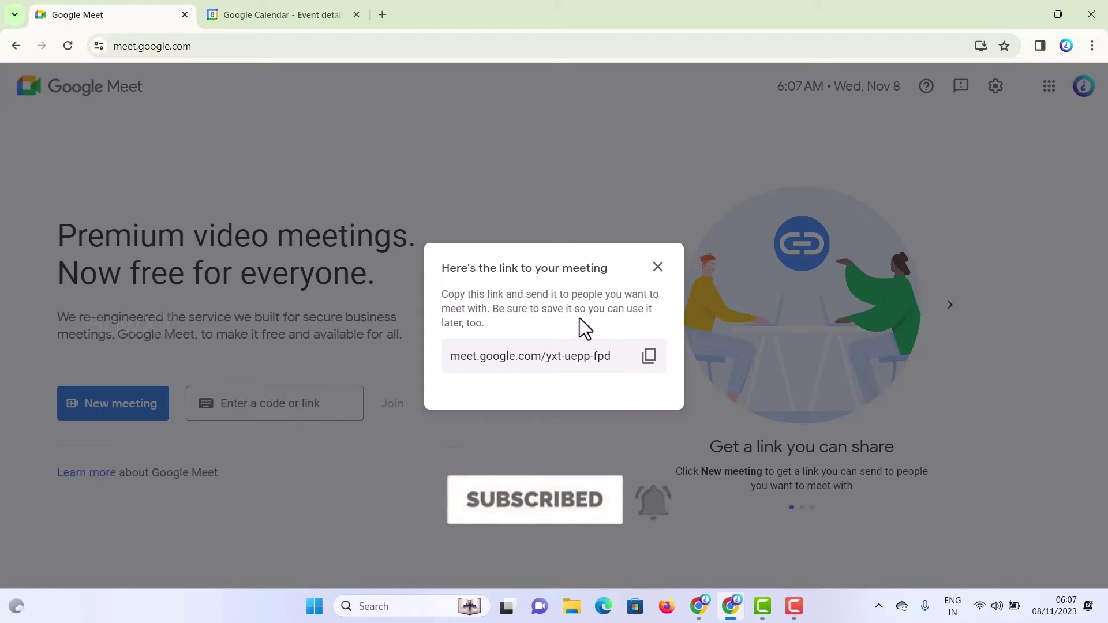
{"action": "left_click", "coordinate": [658, 267]}
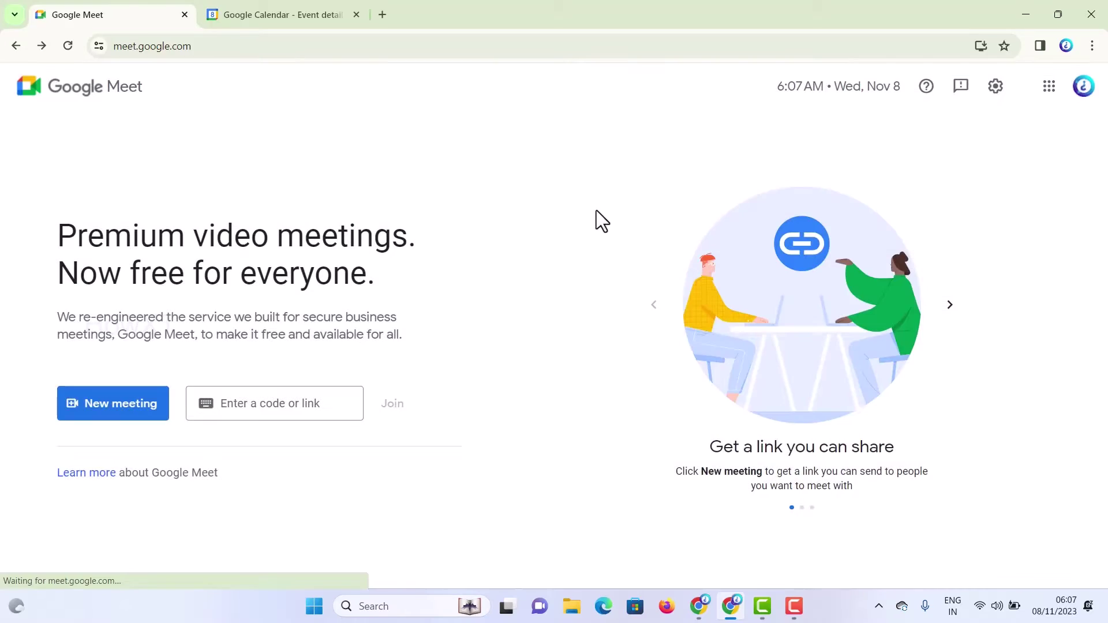
Step: Close the Google Calendar event tab and bring back the New meeting options
{"action": "left_click", "coordinate": [293, 18]}
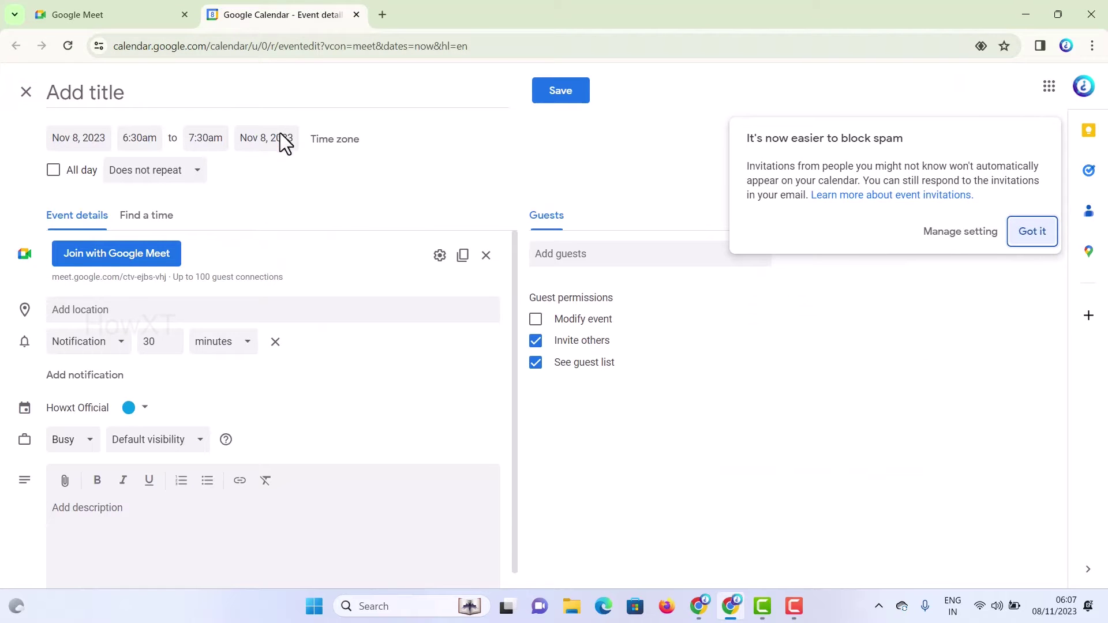
{"action": "left_click", "coordinate": [356, 14]}
{"action": "left_click", "coordinate": [118, 413]}
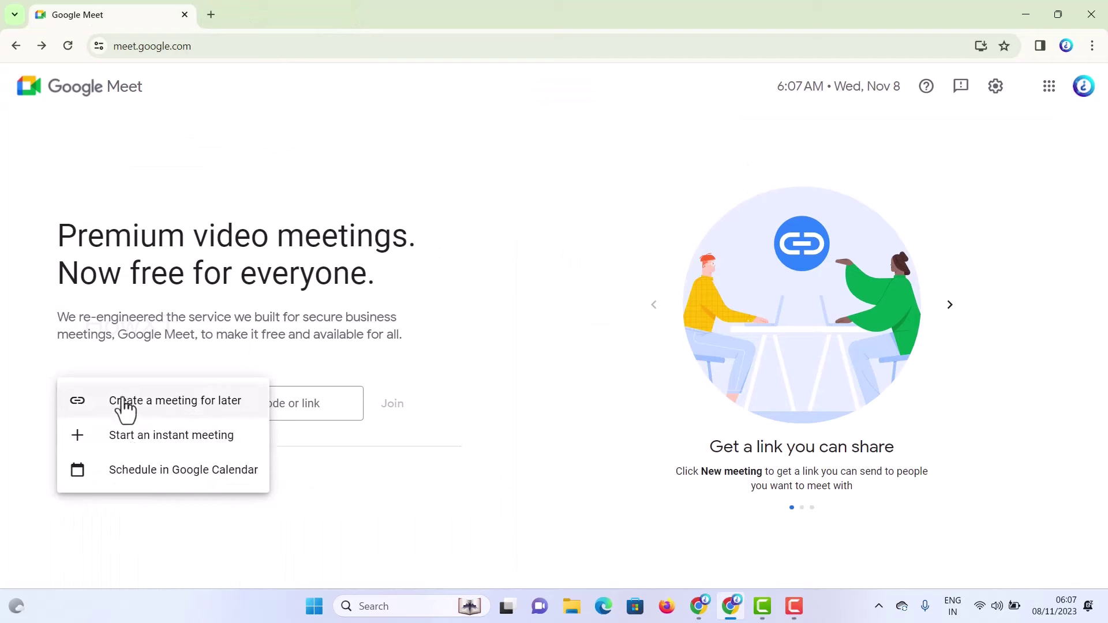
Step: Start an instant meeting, copy its link, and close the meeting-ready notice
{"action": "left_click", "coordinate": [125, 444]}
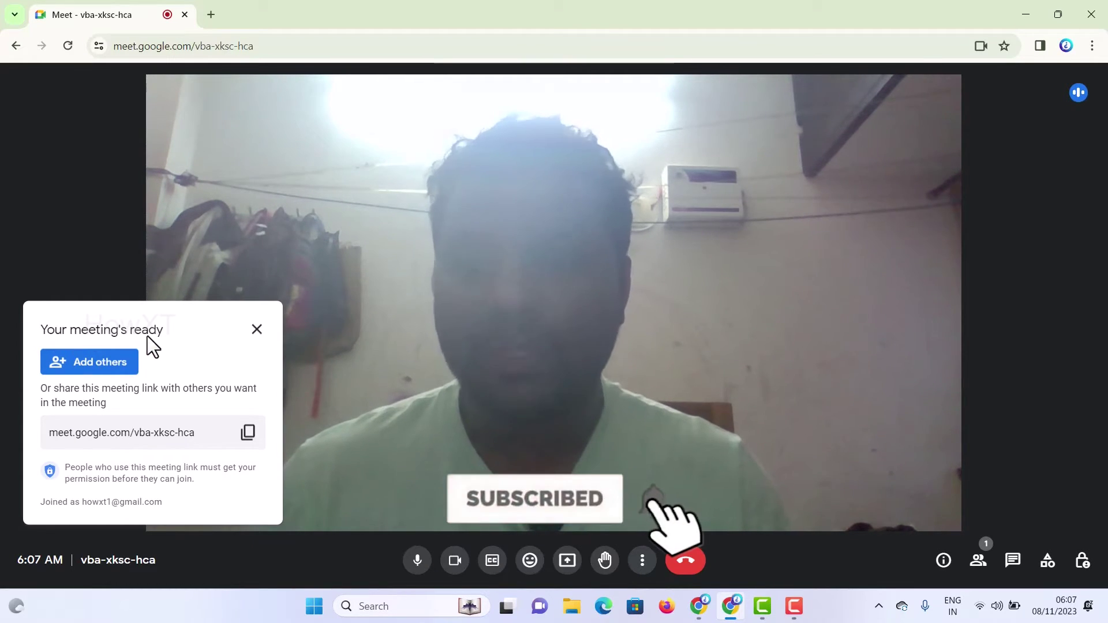
{"action": "left_click", "coordinate": [247, 433]}
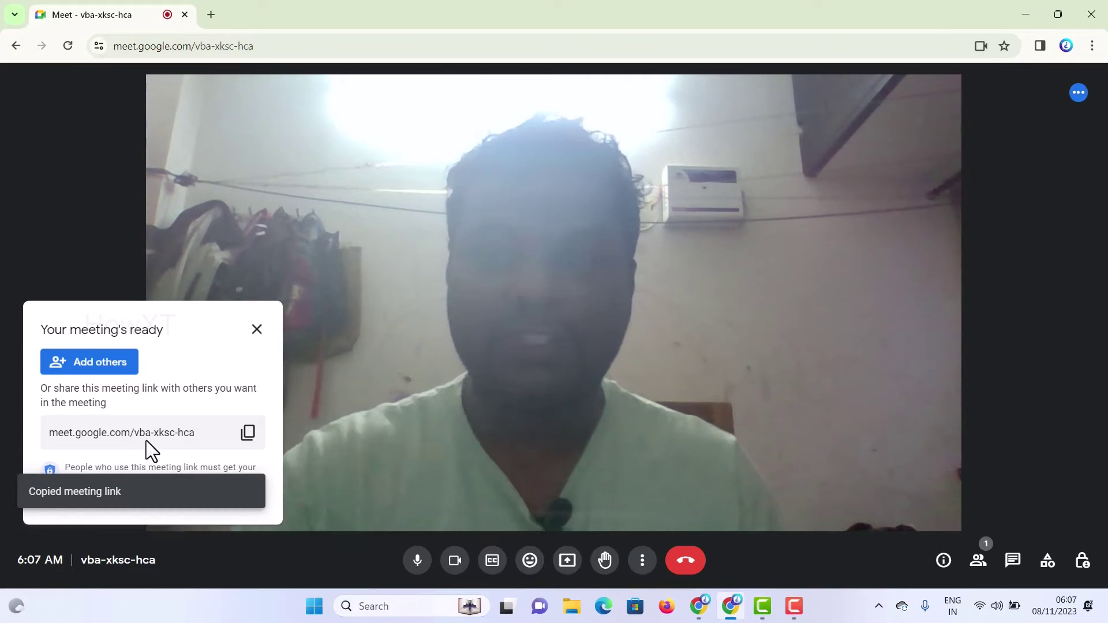
{"action": "left_click", "coordinate": [255, 333]}
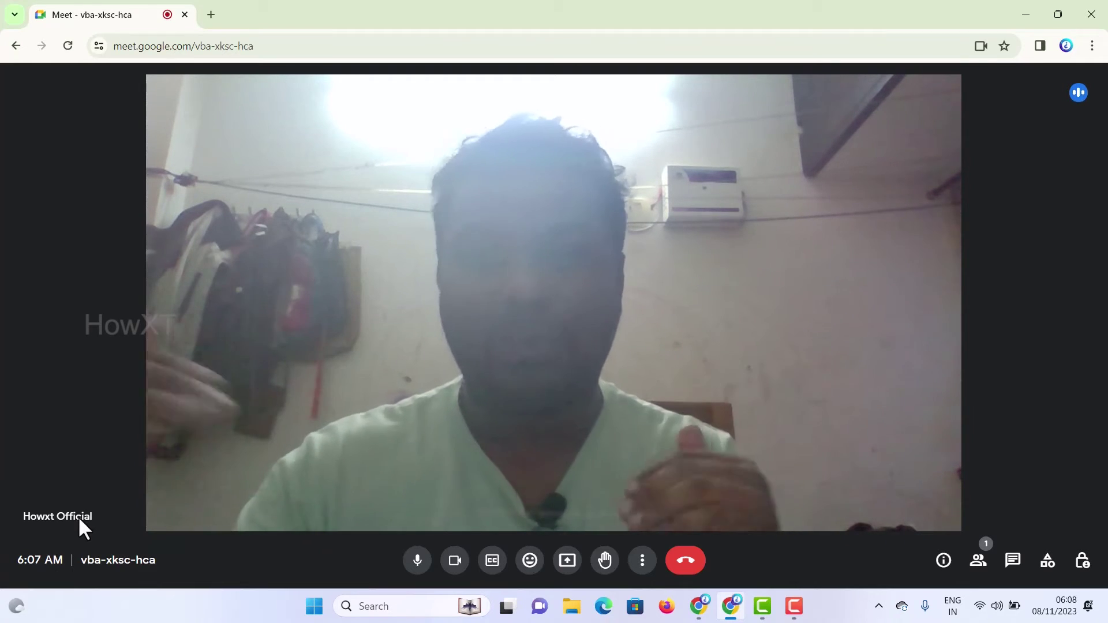
{"action": "left_click", "coordinate": [417, 568]}
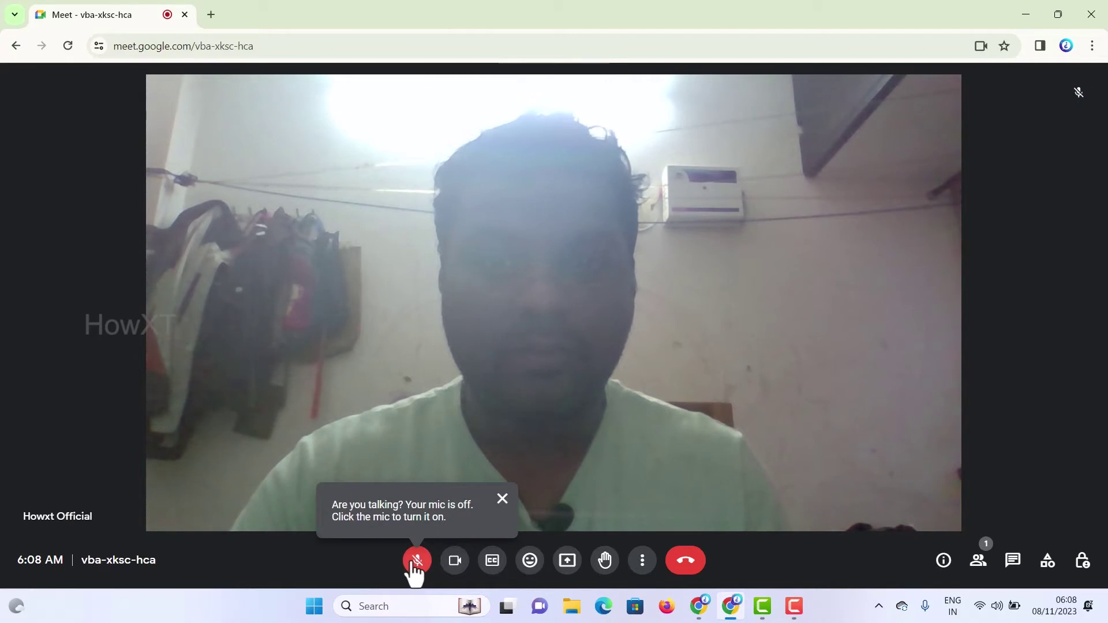
{"action": "left_click", "coordinate": [416, 569]}
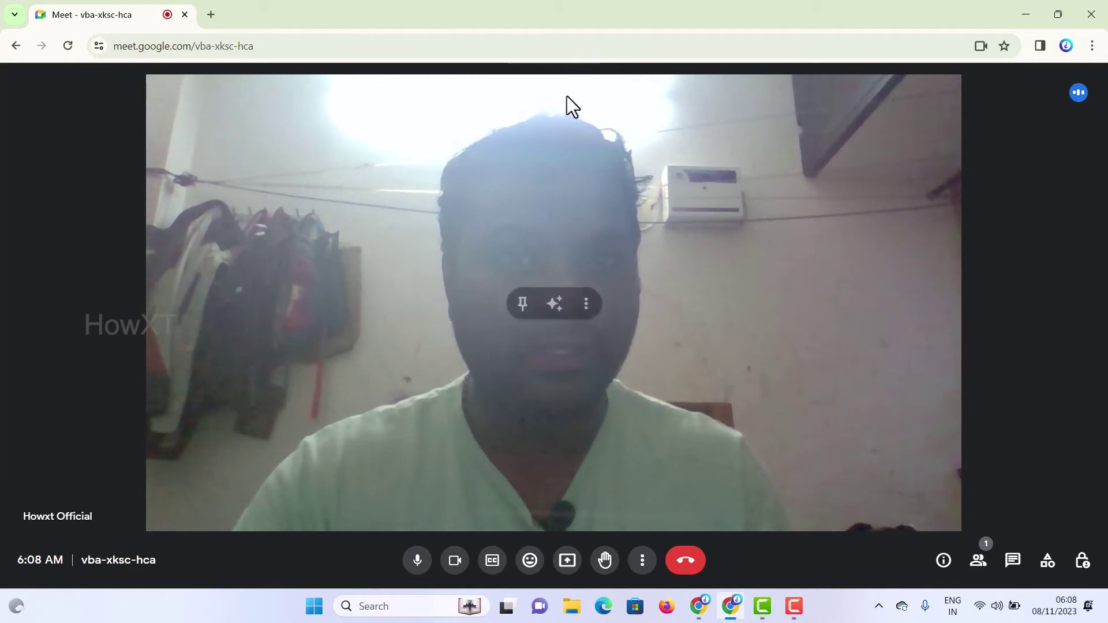
{"action": "left_click", "coordinate": [417, 561]}
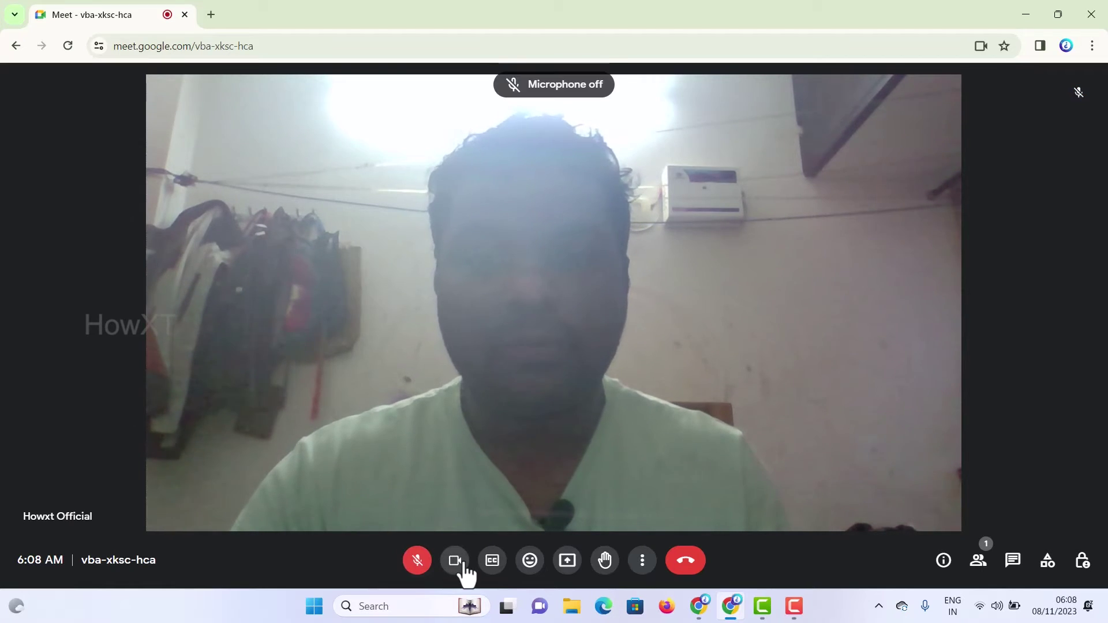
{"action": "left_click", "coordinate": [455, 563]}
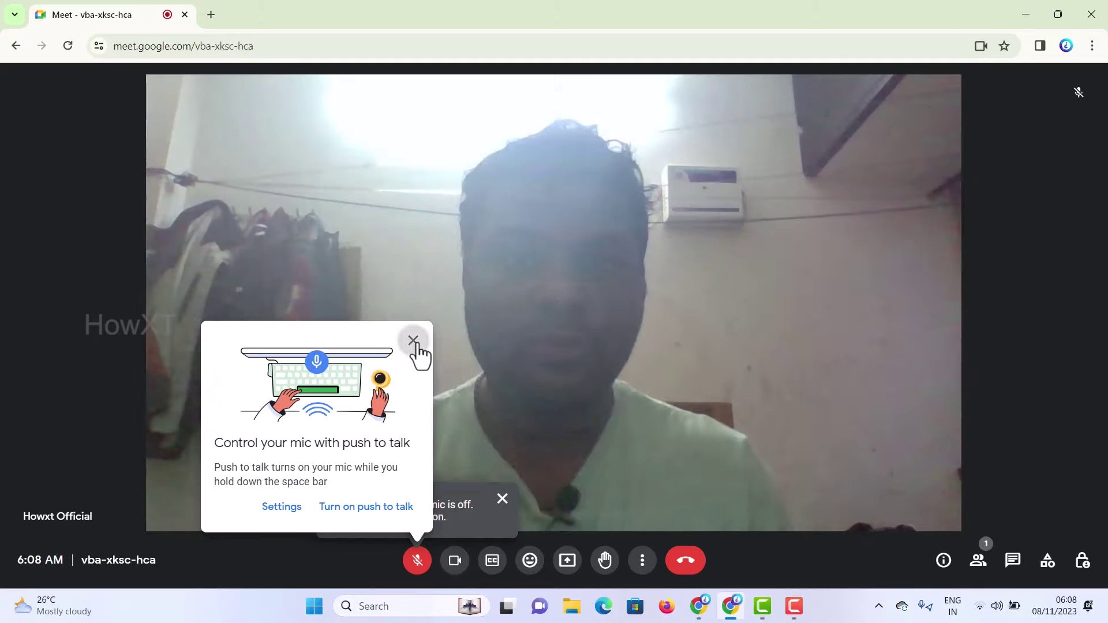
{"action": "left_click", "coordinate": [415, 340]}
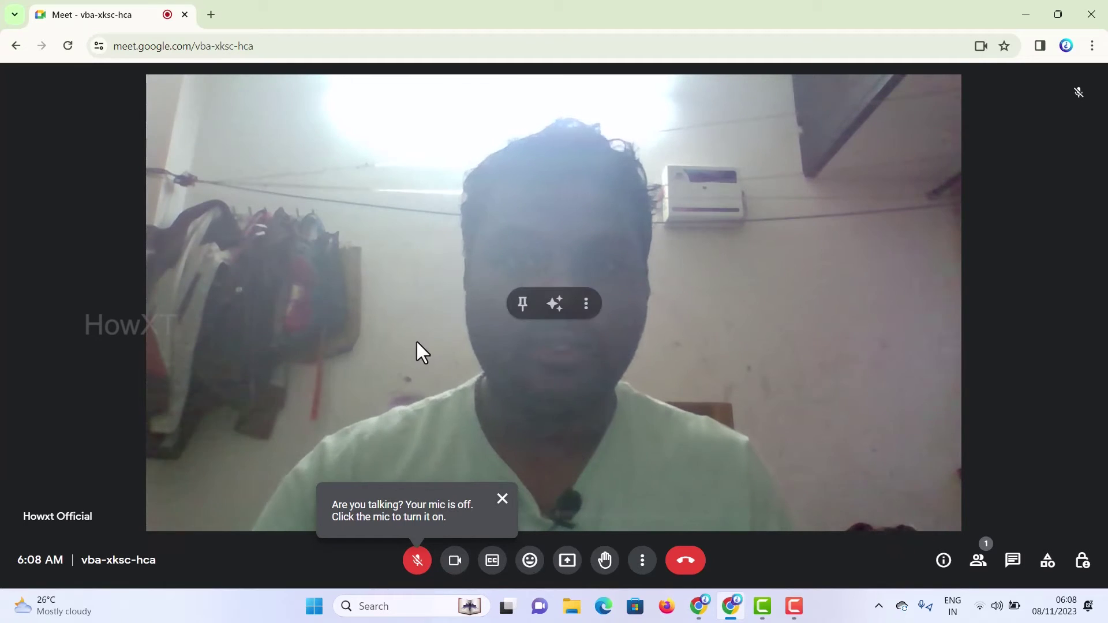
{"action": "left_click", "coordinate": [455, 562]}
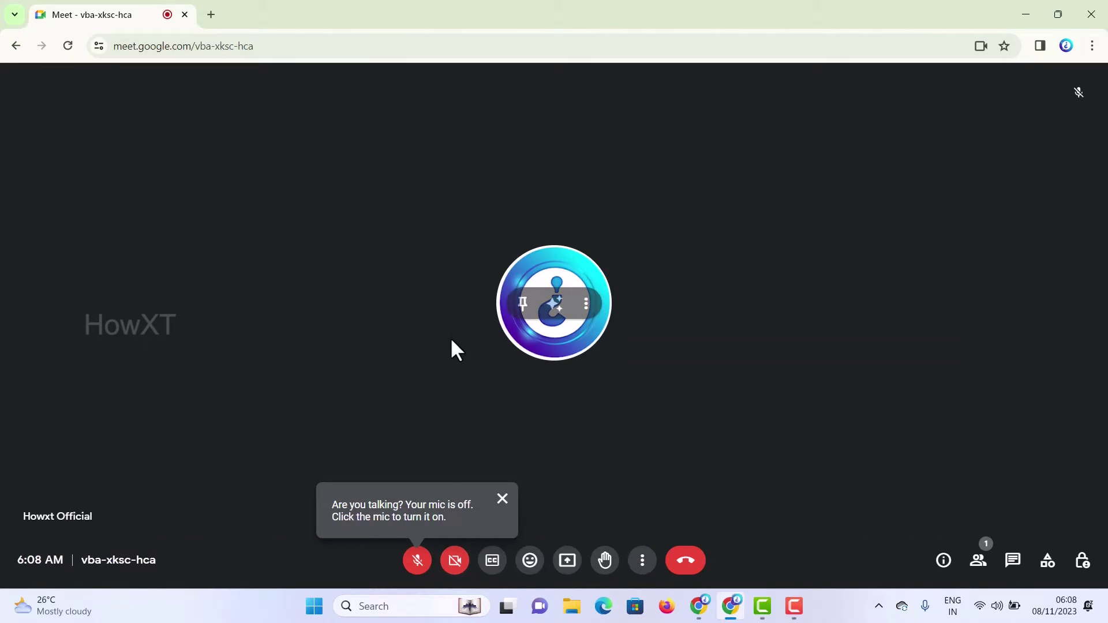
{"action": "left_click", "coordinate": [453, 563]}
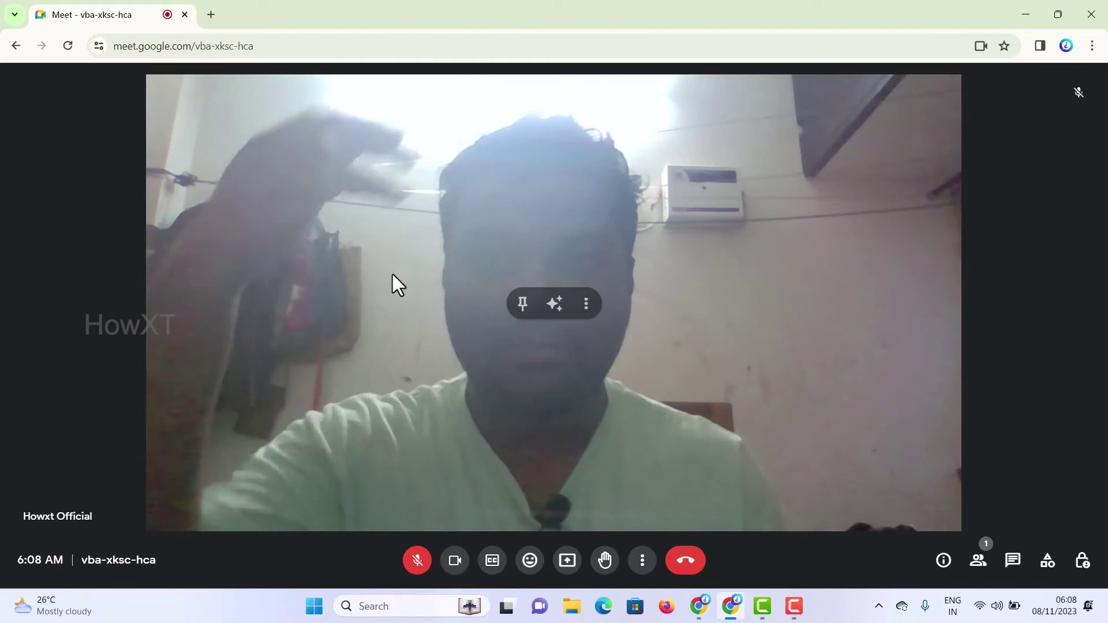
Step: Apply slight blur, then the bookshelf, wood-wall plant and living-room backgrounds
{"action": "left_click", "coordinate": [555, 303]}
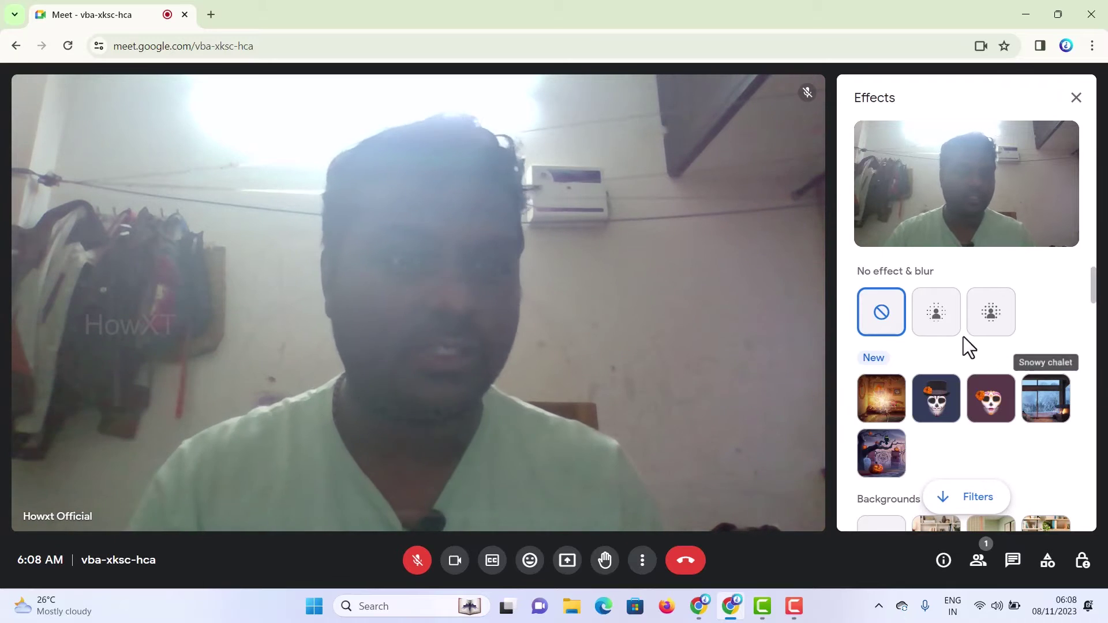
{"action": "left_click", "coordinate": [937, 316]}
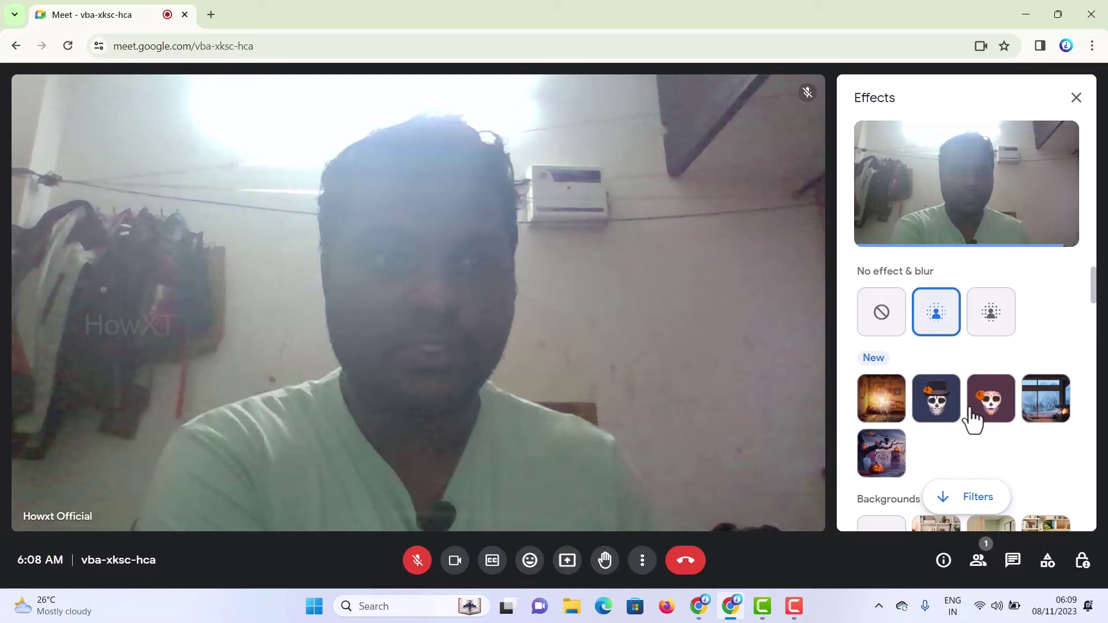
{"action": "scroll", "coordinate": [947, 411], "scroll_direction": "down", "scroll_amount": 2}
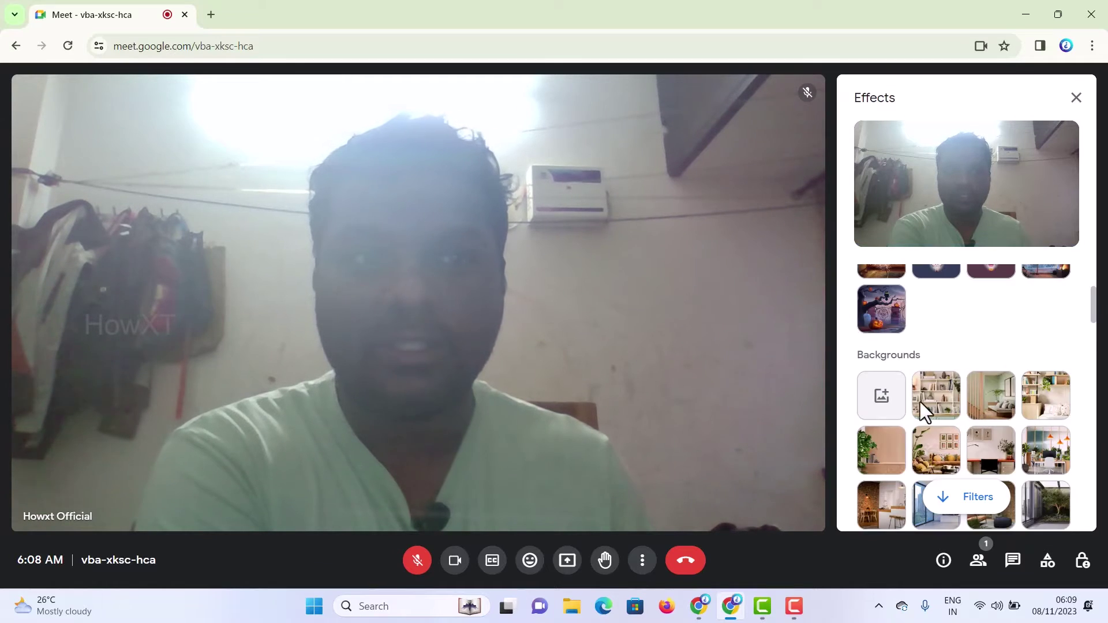
{"action": "left_click", "coordinate": [938, 404]}
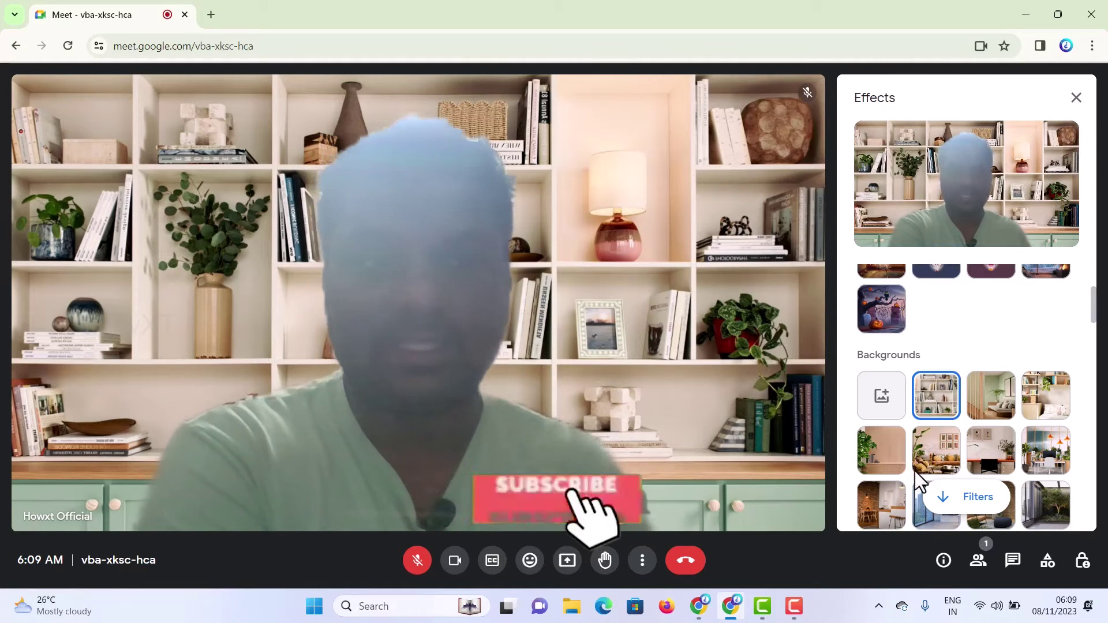
{"action": "left_click", "coordinate": [869, 465]}
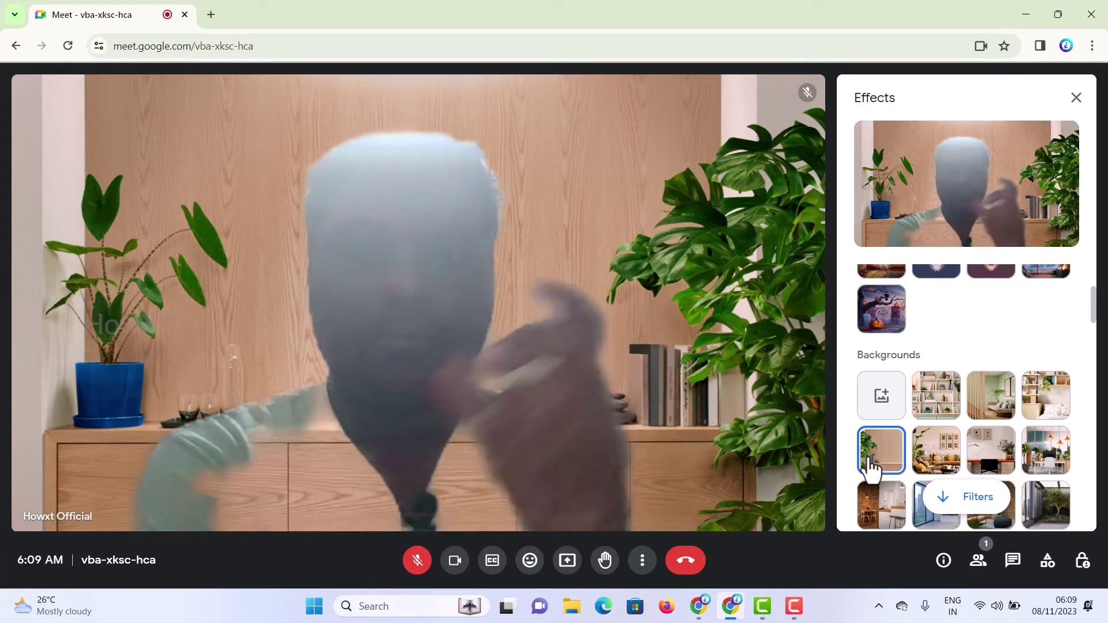
{"action": "left_click", "coordinate": [942, 465]}
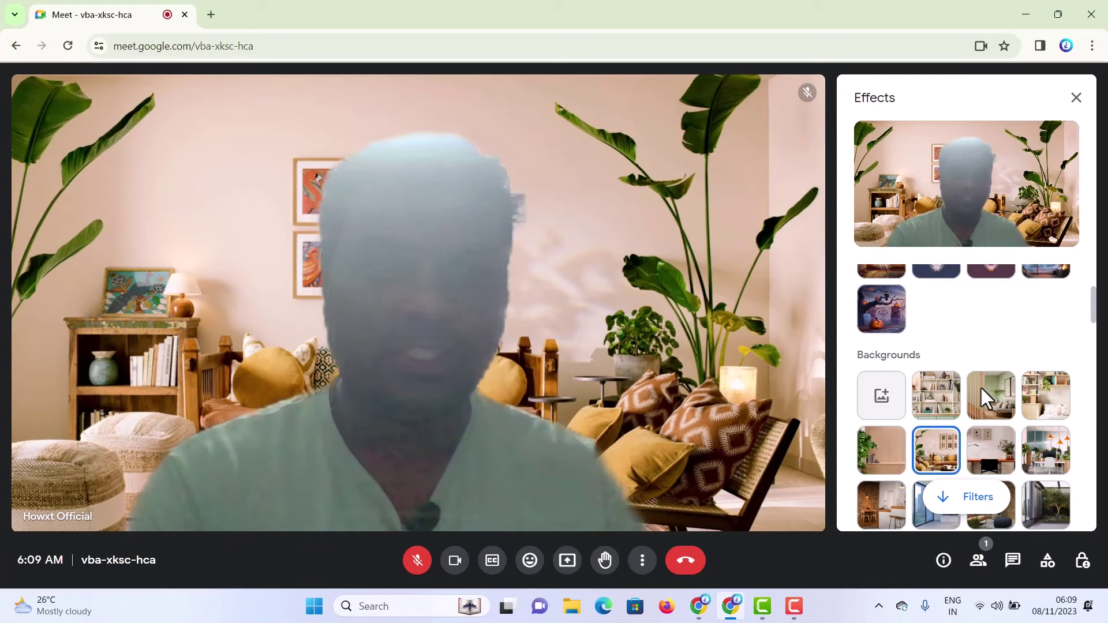
Step: Add the sunglasses filter over the living-room background
{"action": "scroll", "coordinate": [982, 392], "scroll_direction": "up", "scroll_amount": 5}
{"action": "scroll", "coordinate": [981, 392], "scroll_direction": "down", "scroll_amount": 8}
{"action": "scroll", "coordinate": [979, 397], "scroll_direction": "down", "scroll_amount": 10}
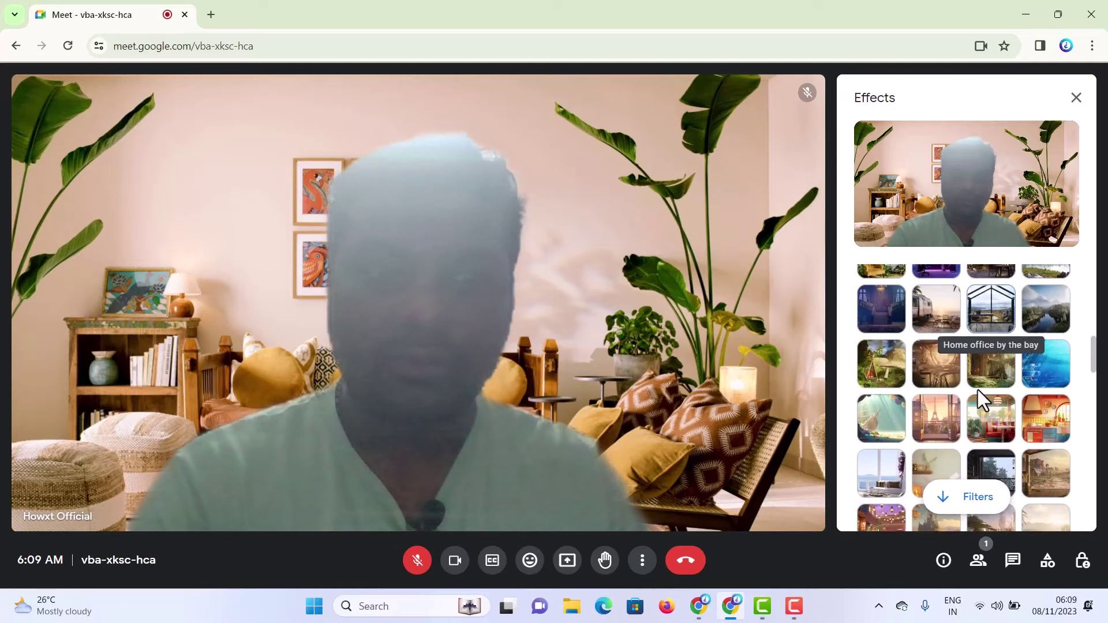
{"action": "scroll", "coordinate": [976, 394], "scroll_direction": "down", "scroll_amount": 10}
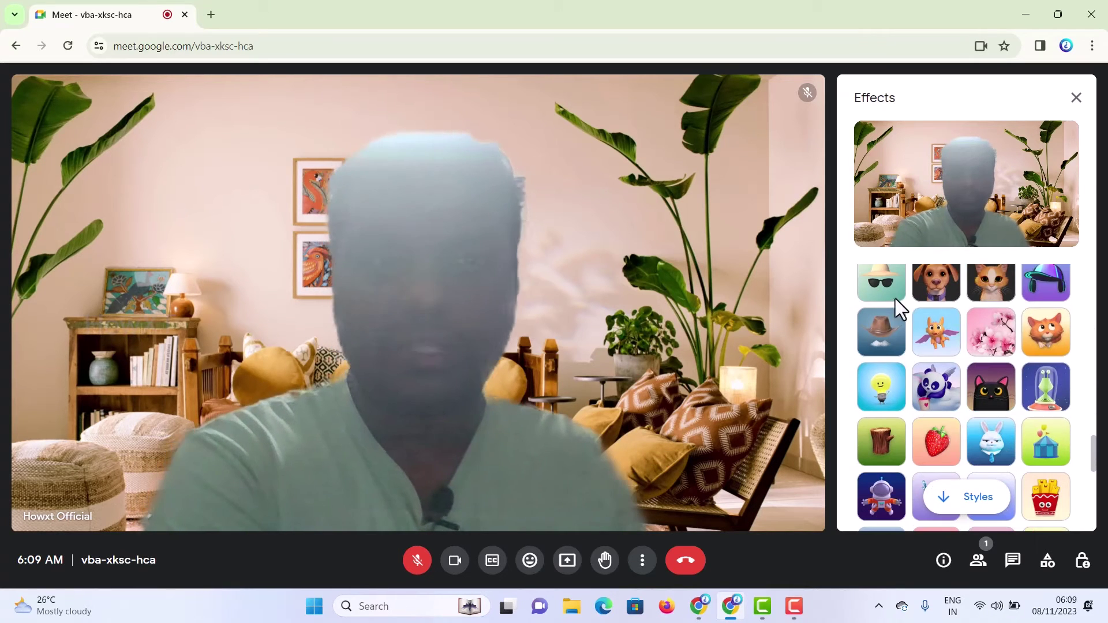
{"action": "left_click", "coordinate": [895, 297]}
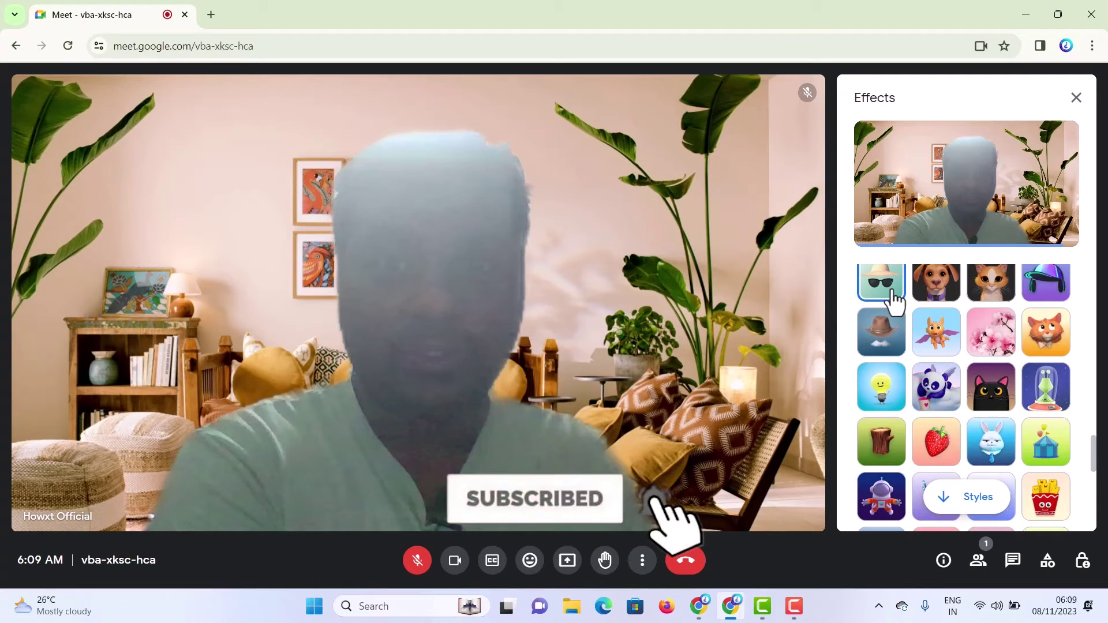
Step: Turn the camera off, close the Effects panel, and enable English captions
{"action": "left_click", "coordinate": [454, 560]}
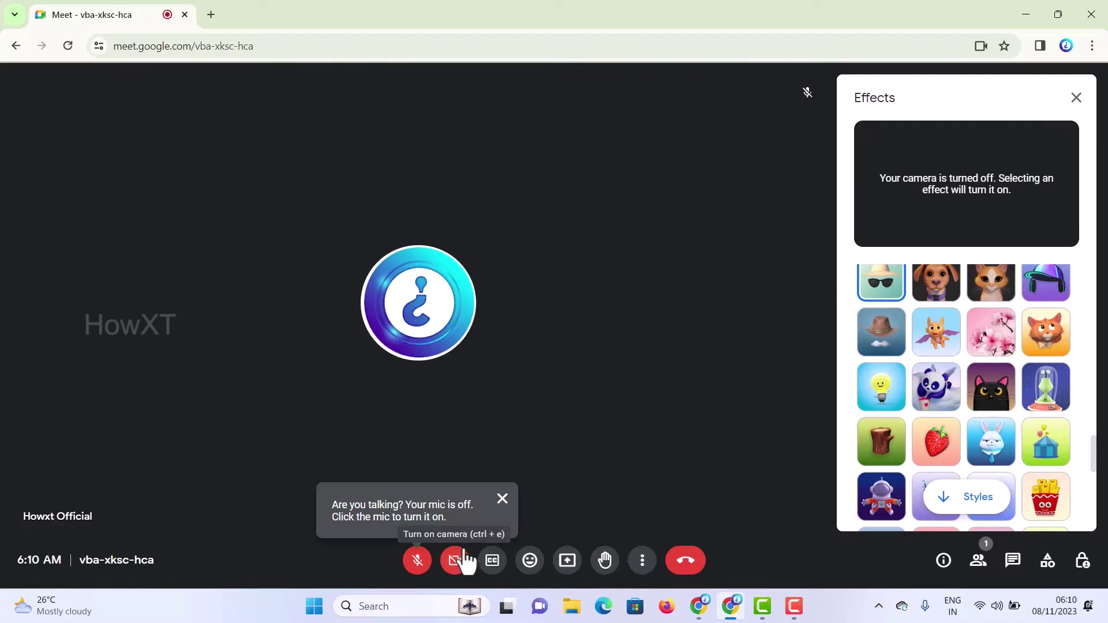
{"action": "left_click", "coordinate": [1076, 98]}
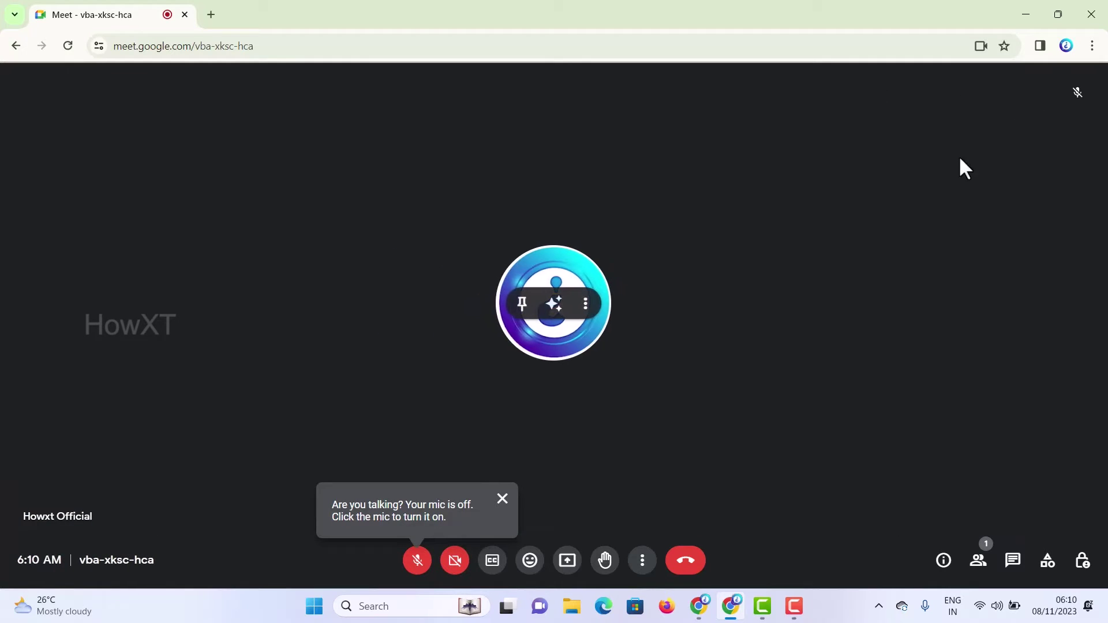
{"action": "left_click", "coordinate": [494, 563]}
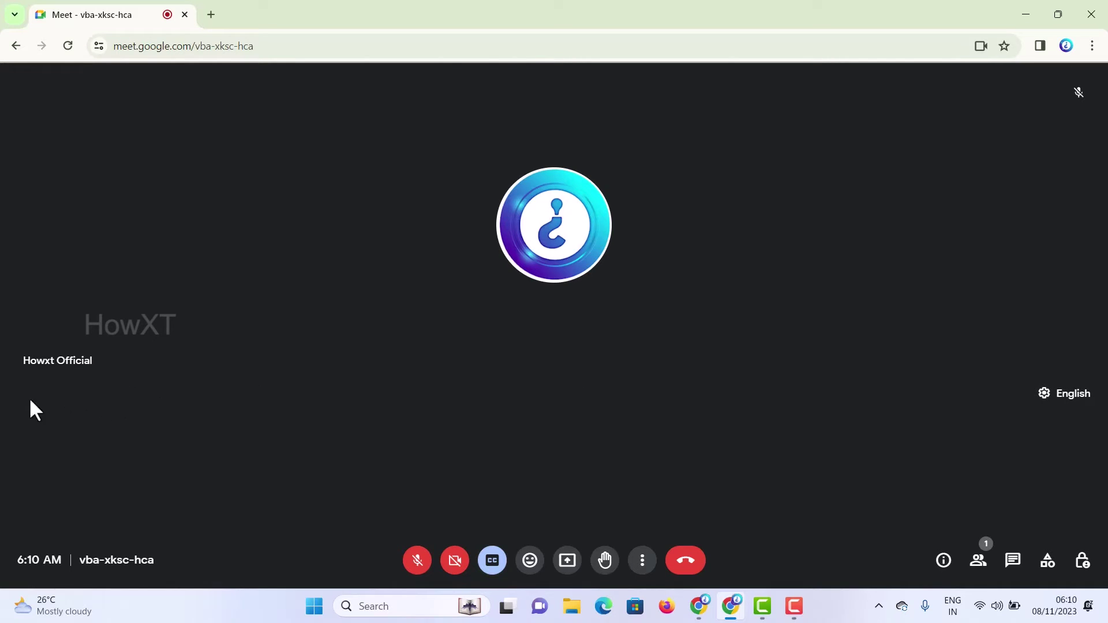
Step: Set the meeting caption language to Turkish (Turkey), close Settings, and unmute the mic
{"action": "left_click", "coordinate": [1069, 403]}
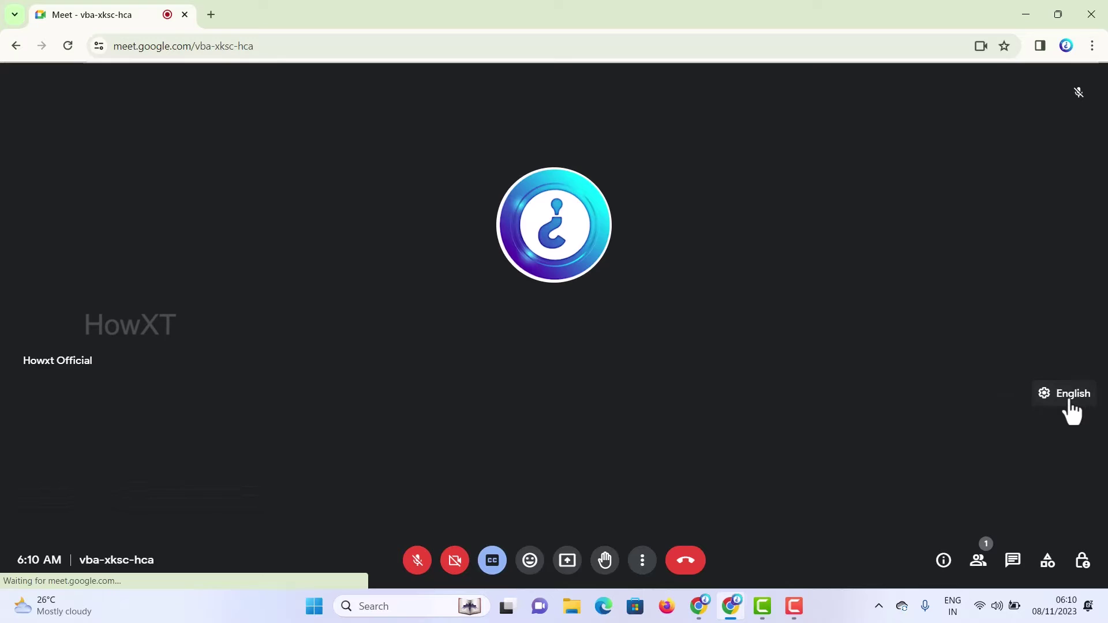
{"action": "left_click", "coordinate": [627, 284]}
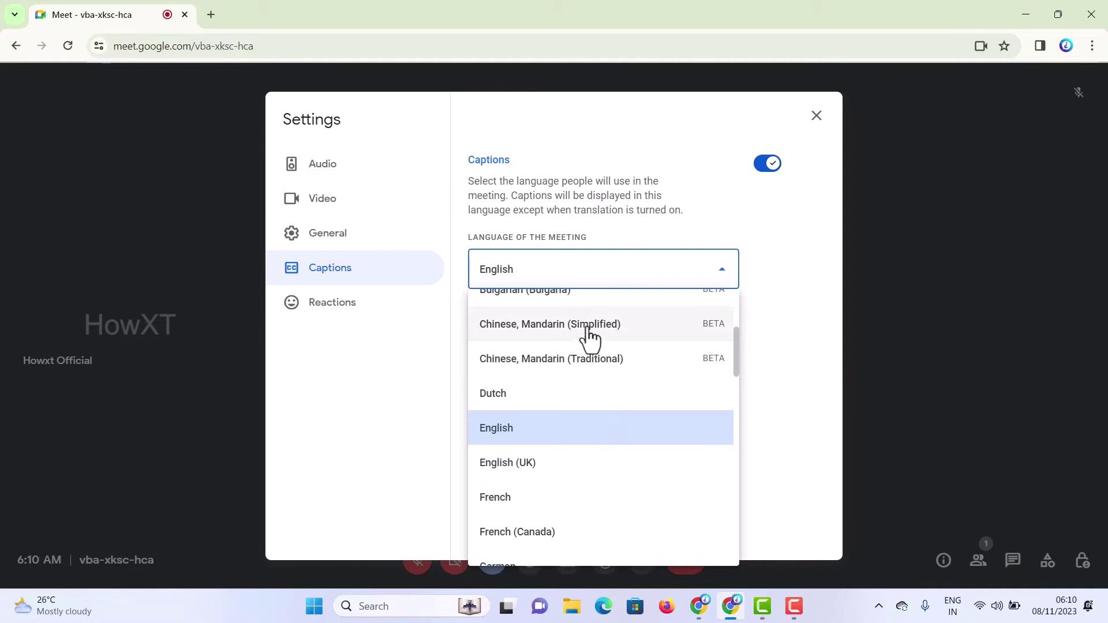
{"action": "scroll", "coordinate": [596, 403], "scroll_direction": "up", "scroll_amount": 2}
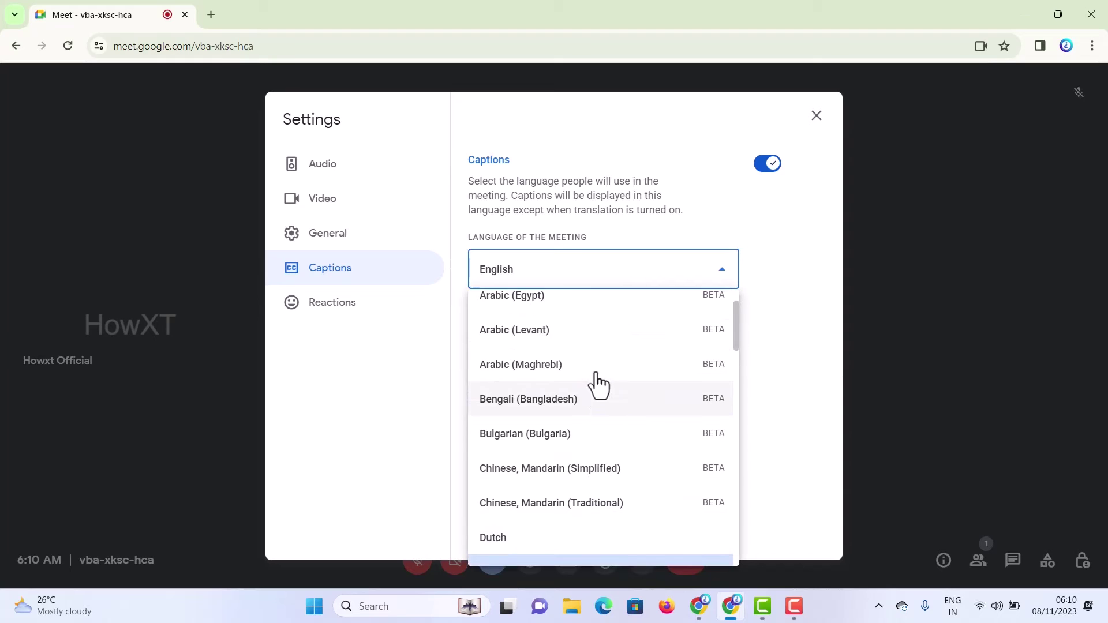
{"action": "scroll", "coordinate": [596, 381], "scroll_direction": "down", "scroll_amount": 20}
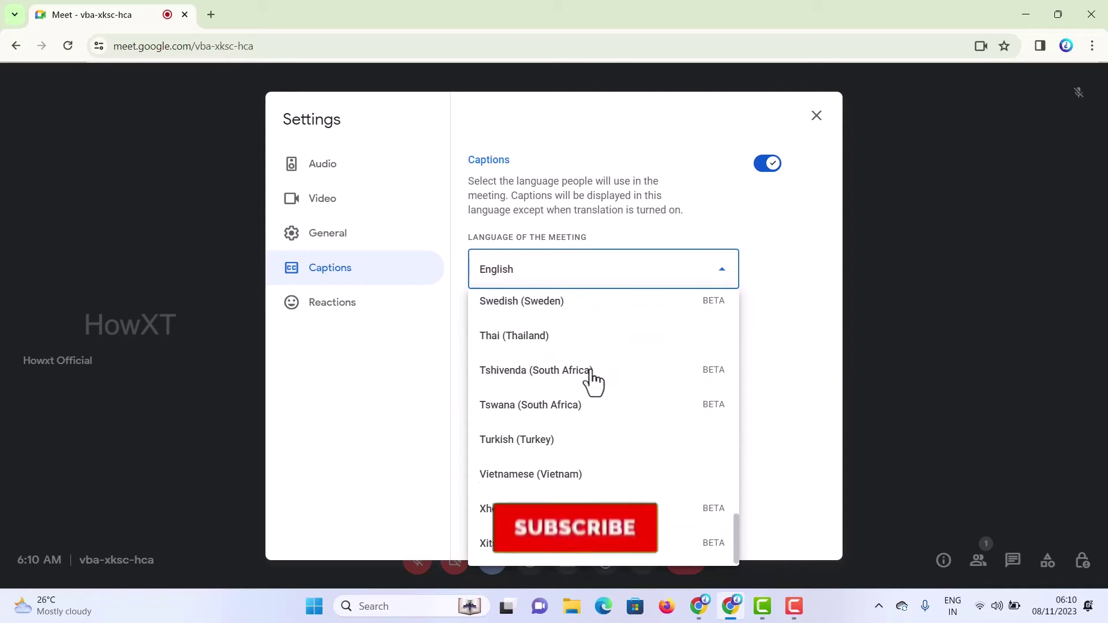
{"action": "left_click", "coordinate": [518, 442]}
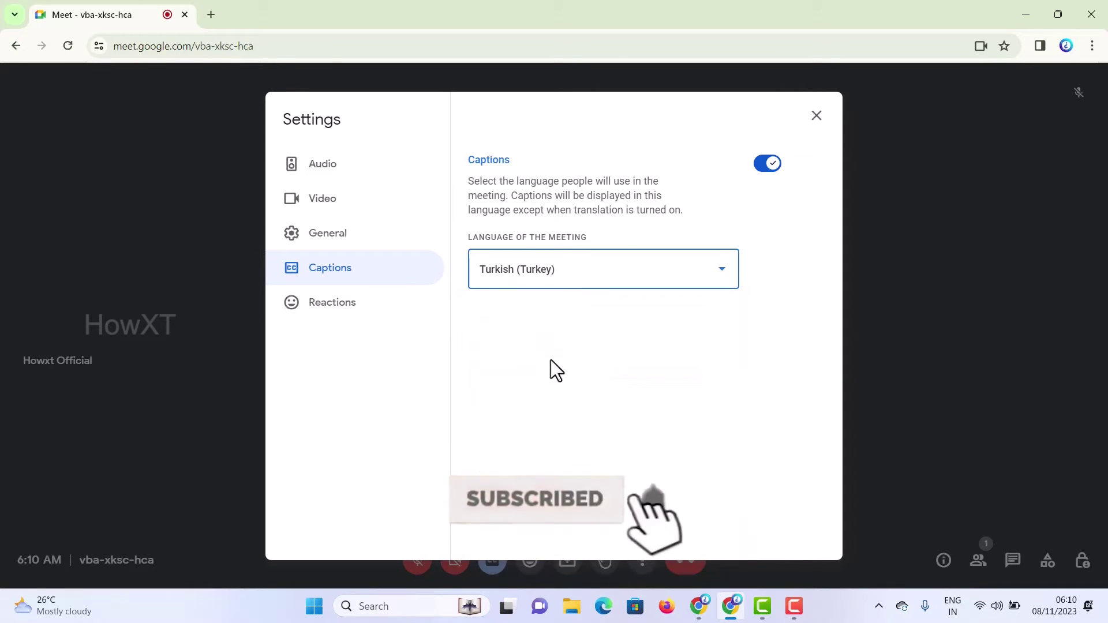
{"action": "left_click", "coordinate": [817, 117]}
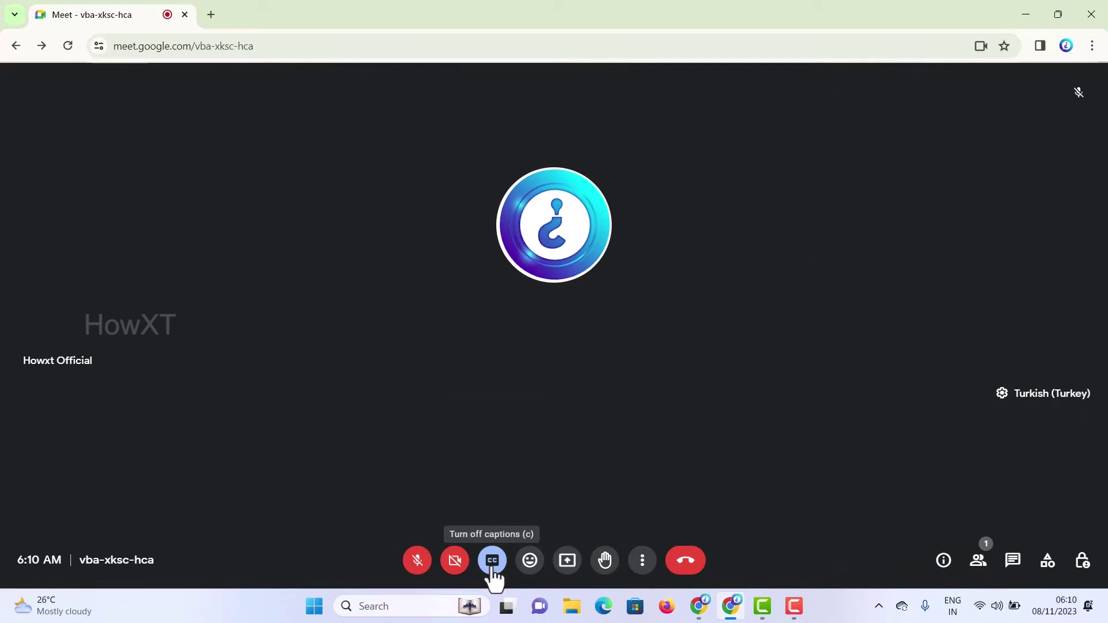
{"action": "left_click", "coordinate": [417, 561]}
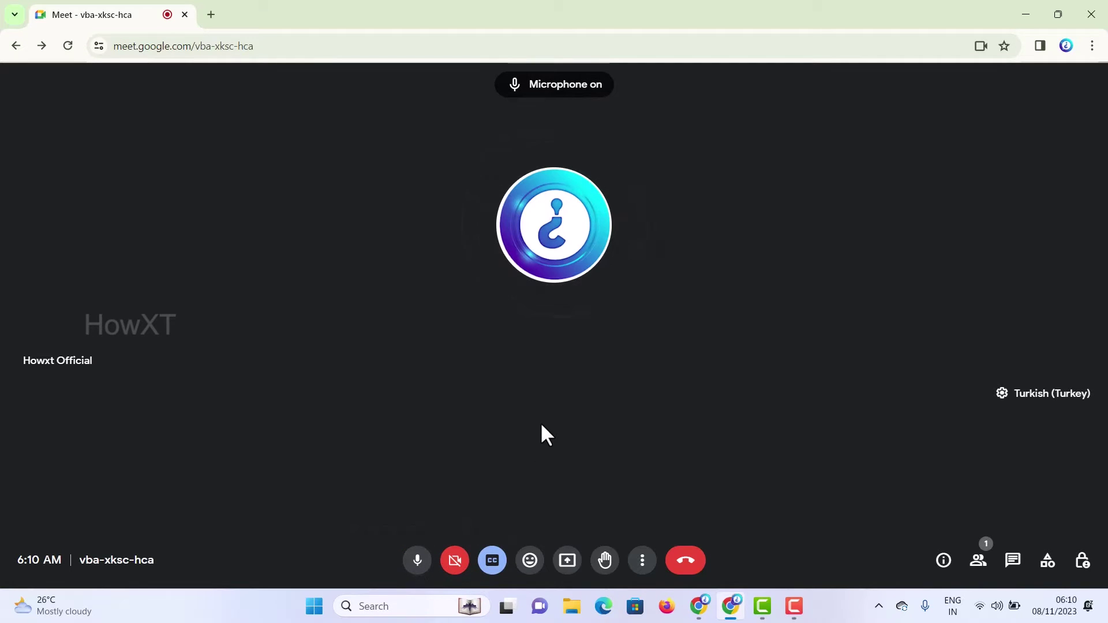